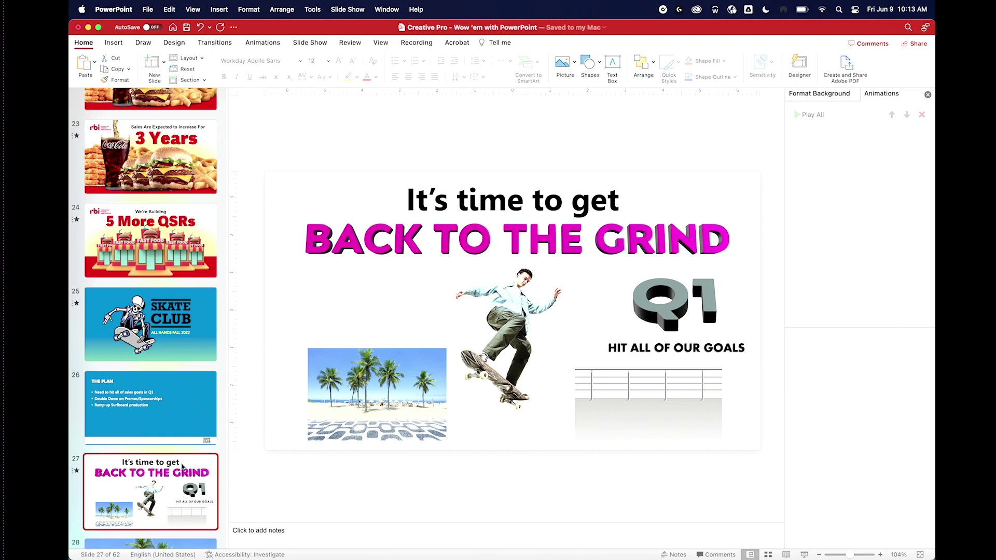
Step: Duplicate slide 27 and delete the title, skater, Q1 and caption objects from the copy
key(super+d)
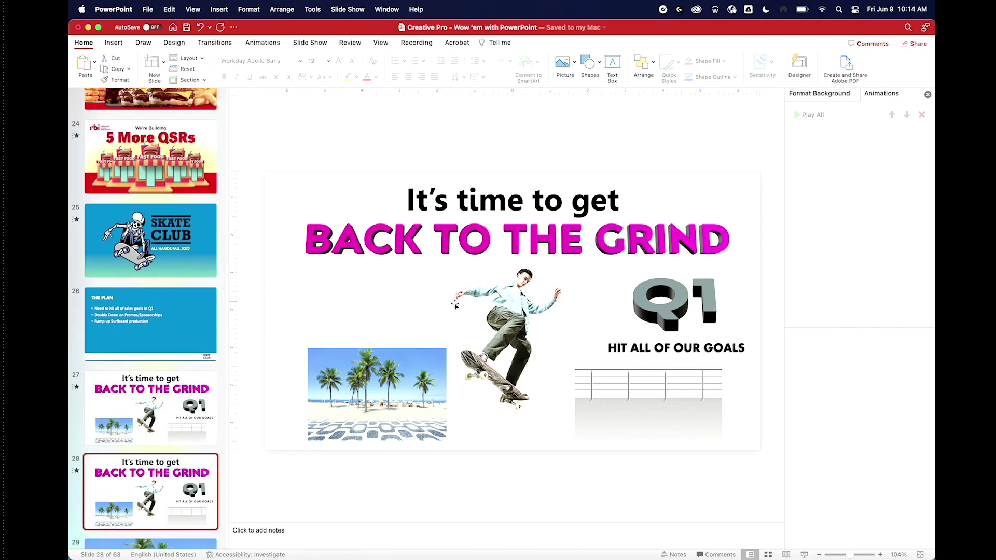
click(335, 395)
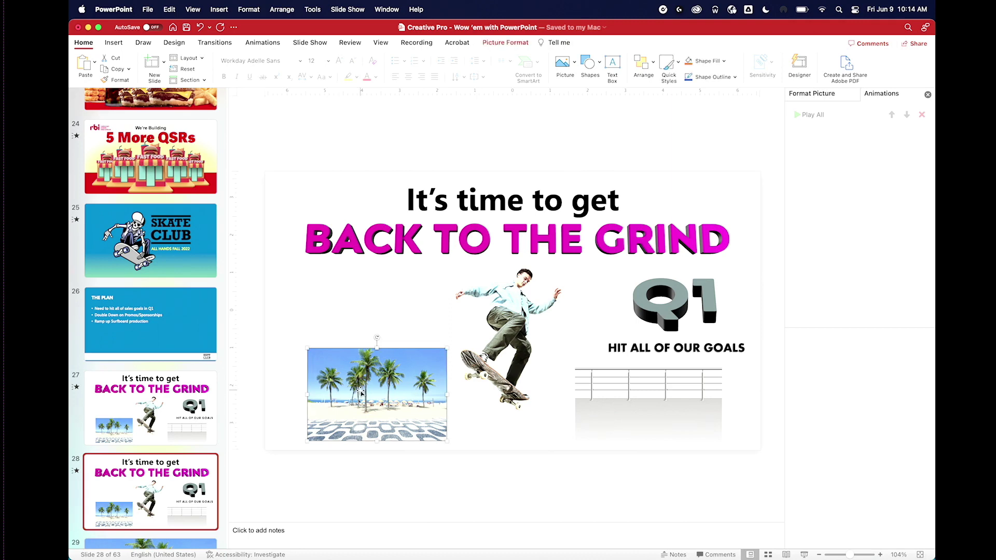
click(300, 160)
drag(290, 149, 818, 425)
key(Delete)
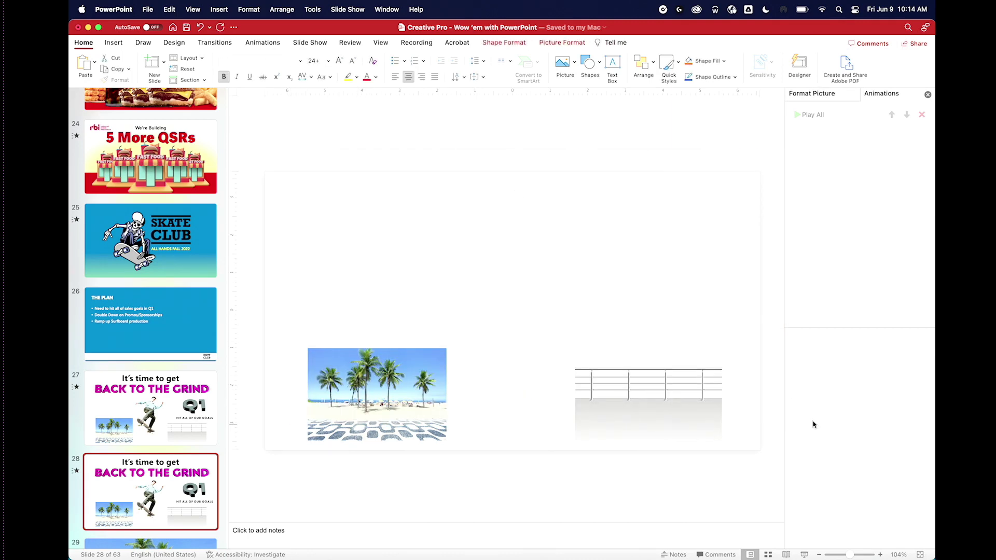
Step: Enlarge the beach photo to the full slide height and place a copy on the right half
drag(383, 375, 341, 197)
drag(403, 264, 685, 451)
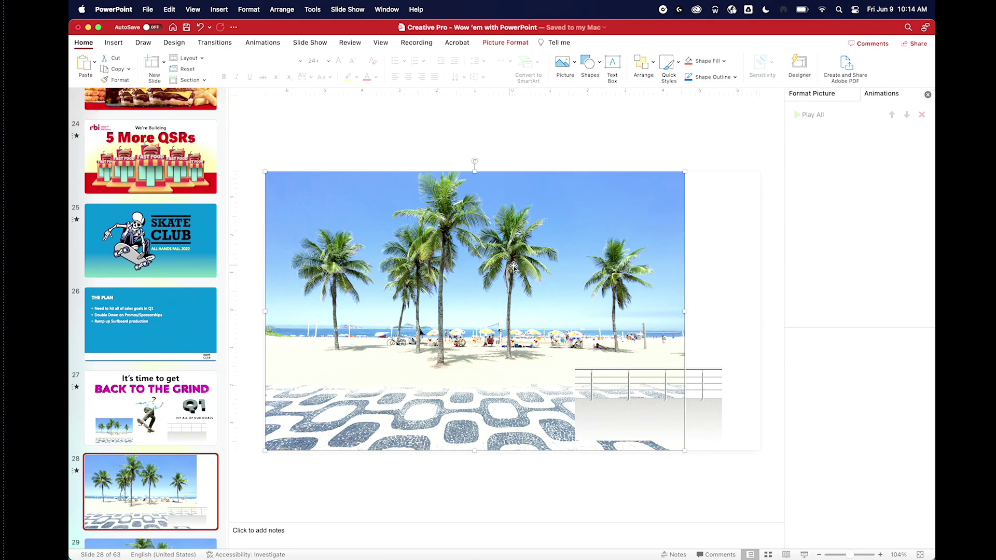
drag(523, 268, 583, 285)
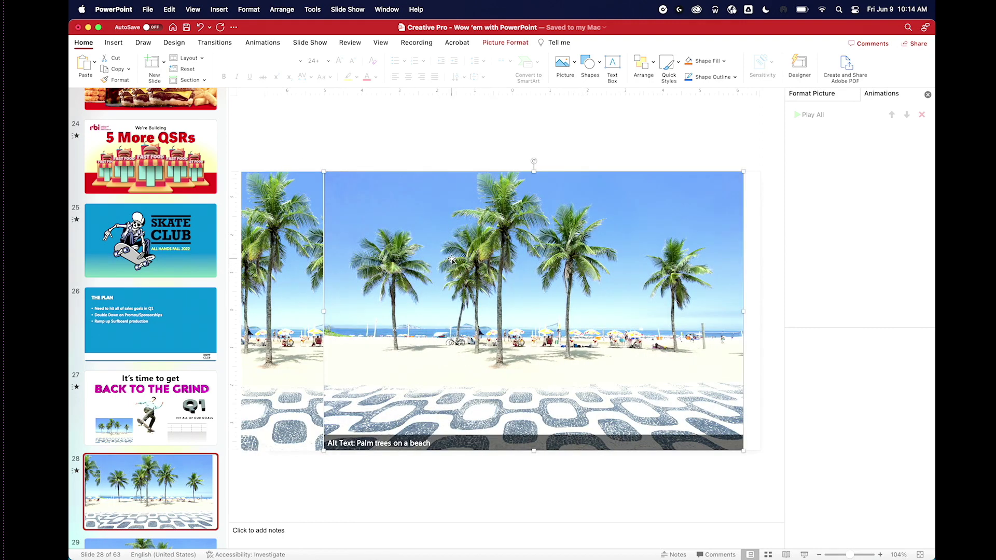
drag(452, 260, 642, 267)
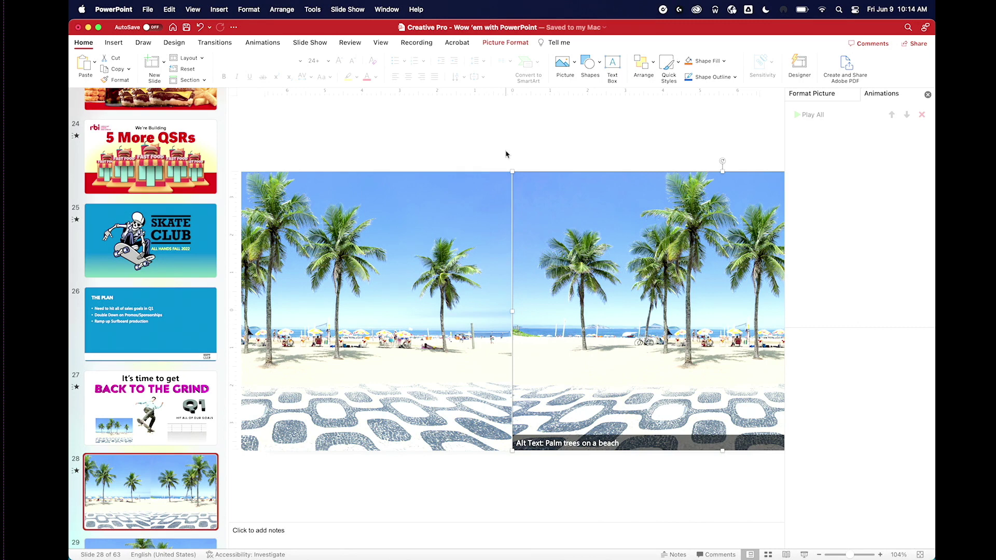
click(473, 139)
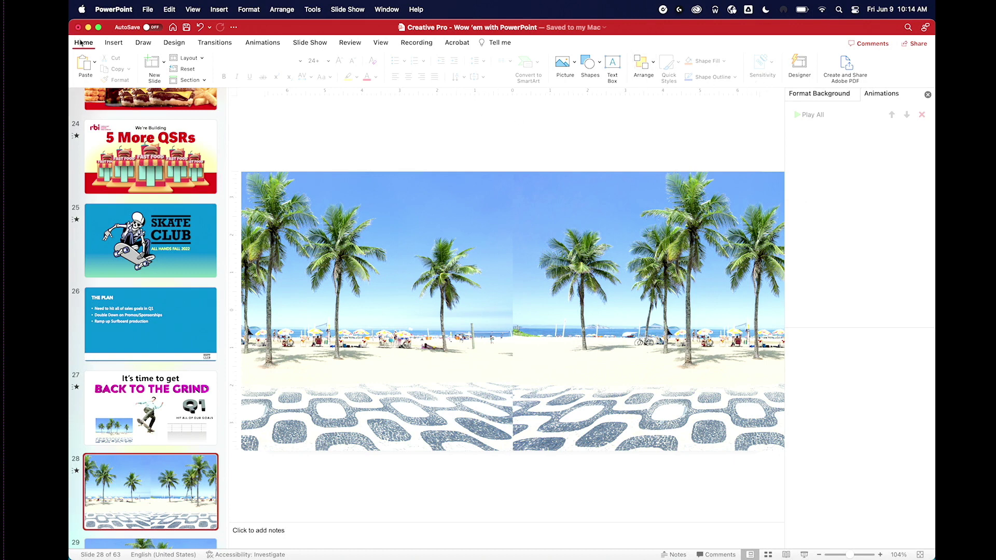
Step: Flip the right-hand beach photo horizontally
click(617, 191)
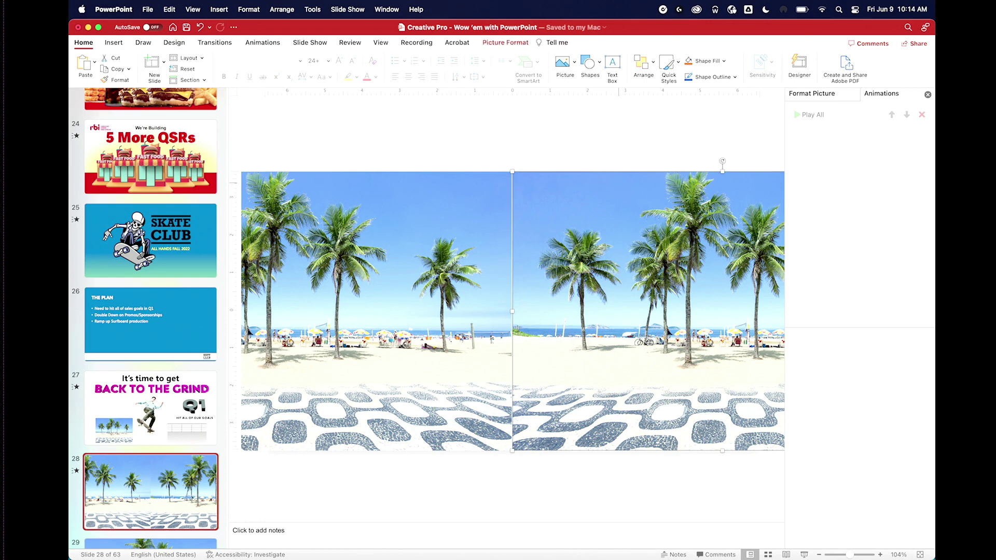
click(651, 73)
mouse_move(677, 240)
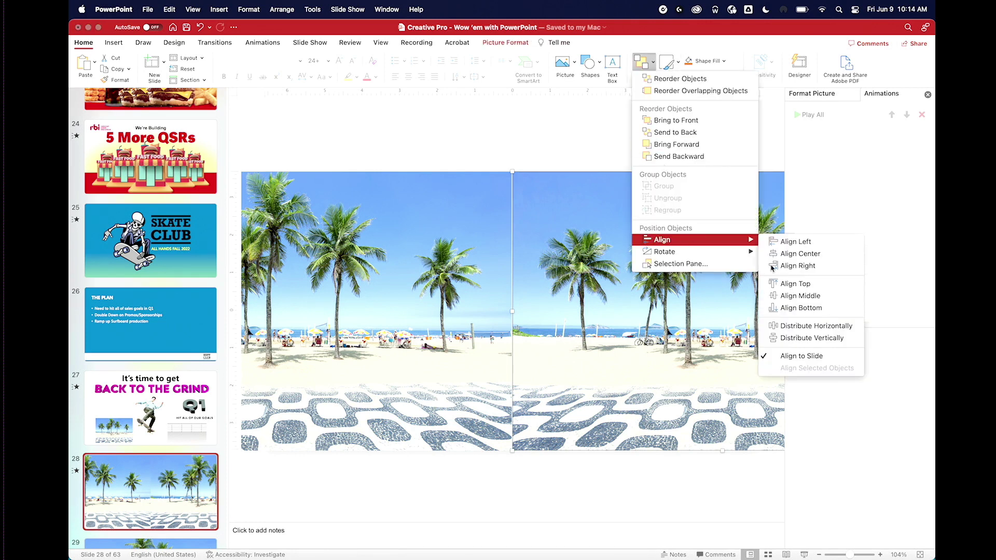
mouse_move(699, 254)
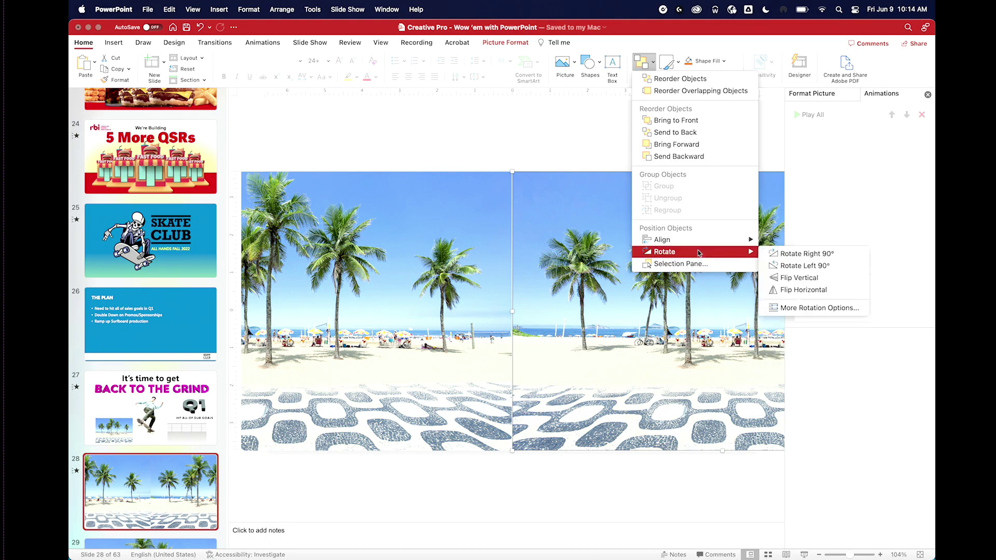
click(792, 291)
Step: Line up the mirrored halves at the seam and send the beach photos behind the railing picture
click(634, 141)
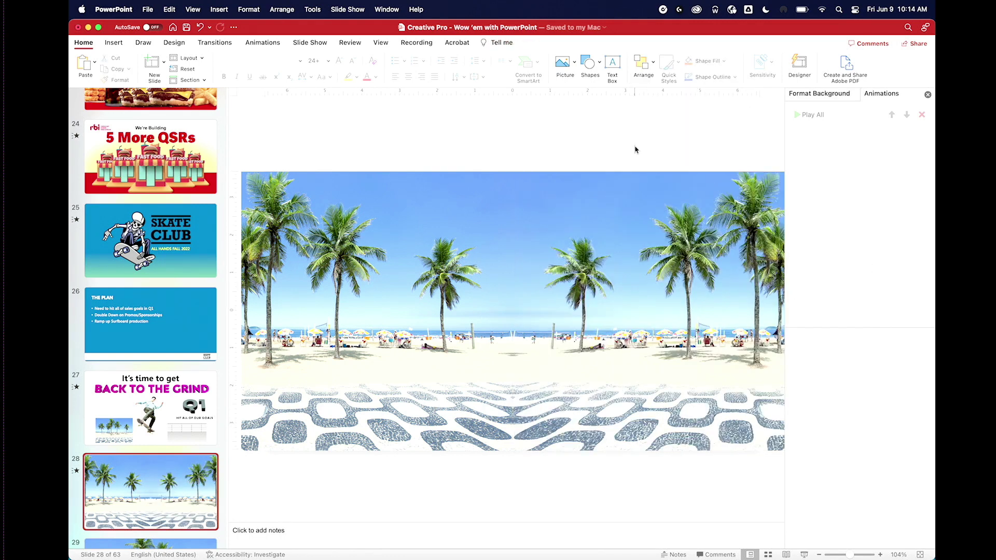
click(627, 235)
drag(487, 232, 565, 237)
drag(643, 293, 726, 287)
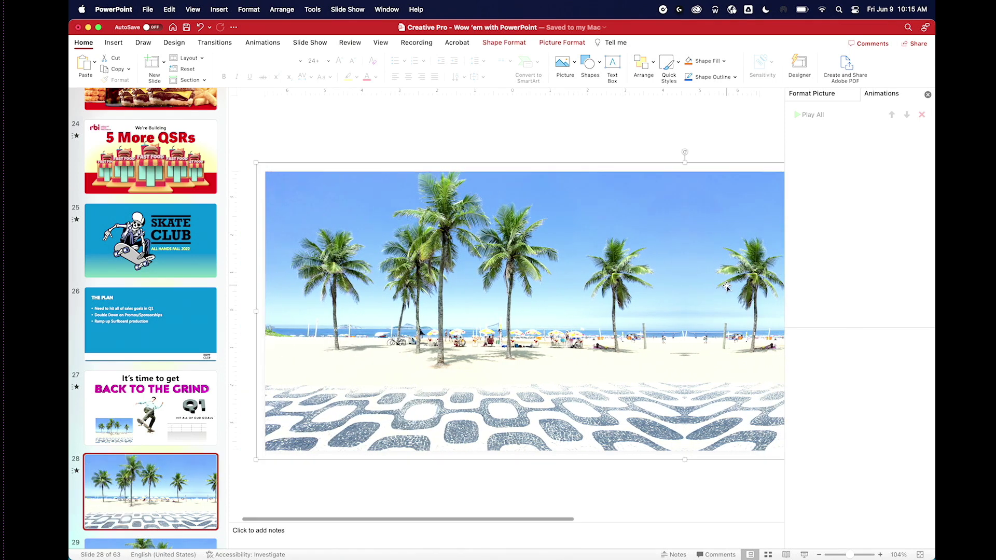
key(super+shift+bracketleft)
click(642, 531)
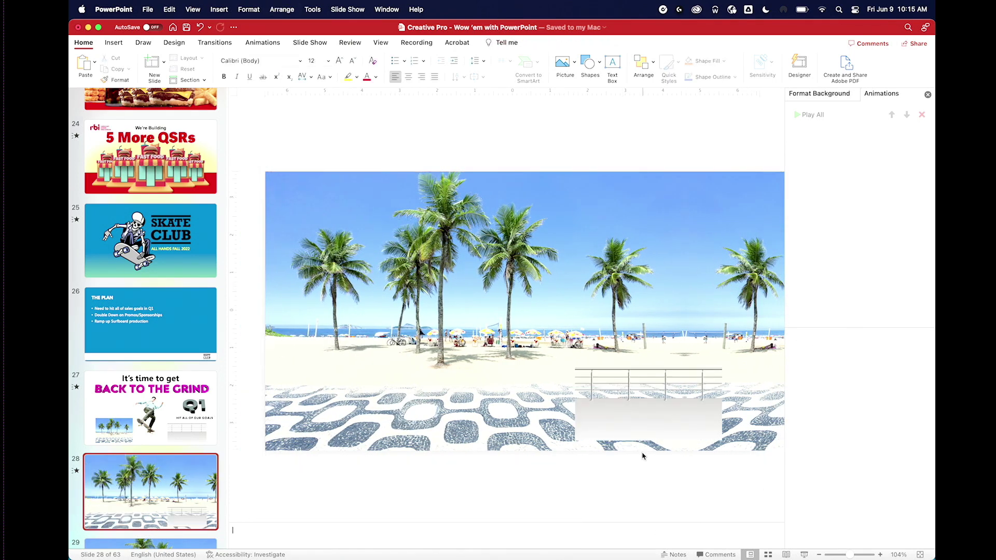
Step: Enlarge the railing, place a copy beside it, and group the two railings
drag(654, 421, 343, 394)
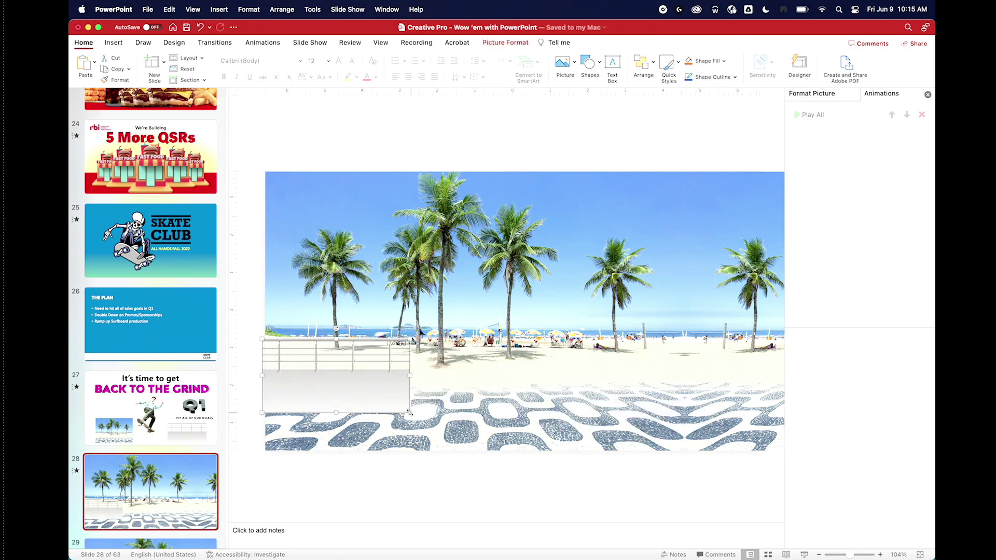
drag(411, 340, 461, 314)
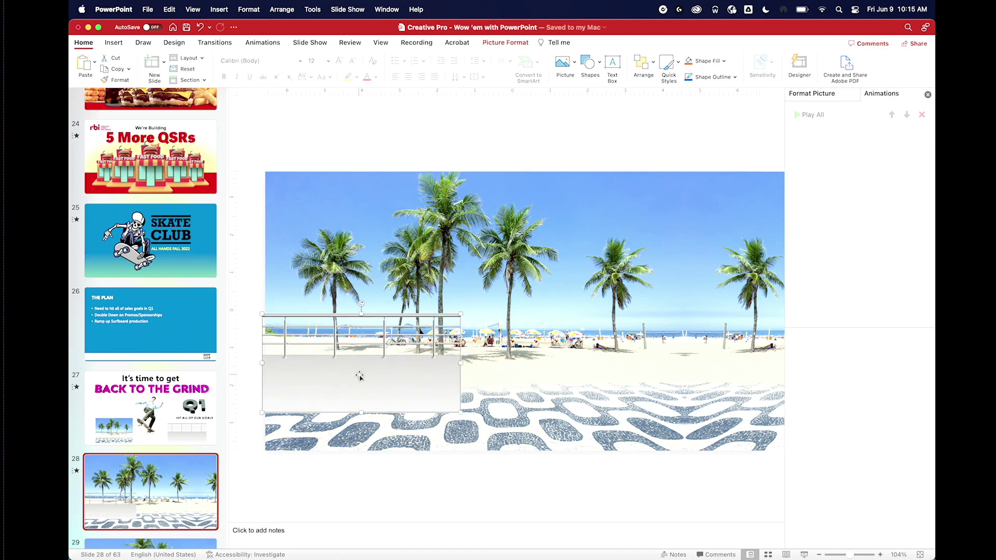
drag(360, 376, 557, 379)
shift+click(385, 392)
key(super+alt+g)
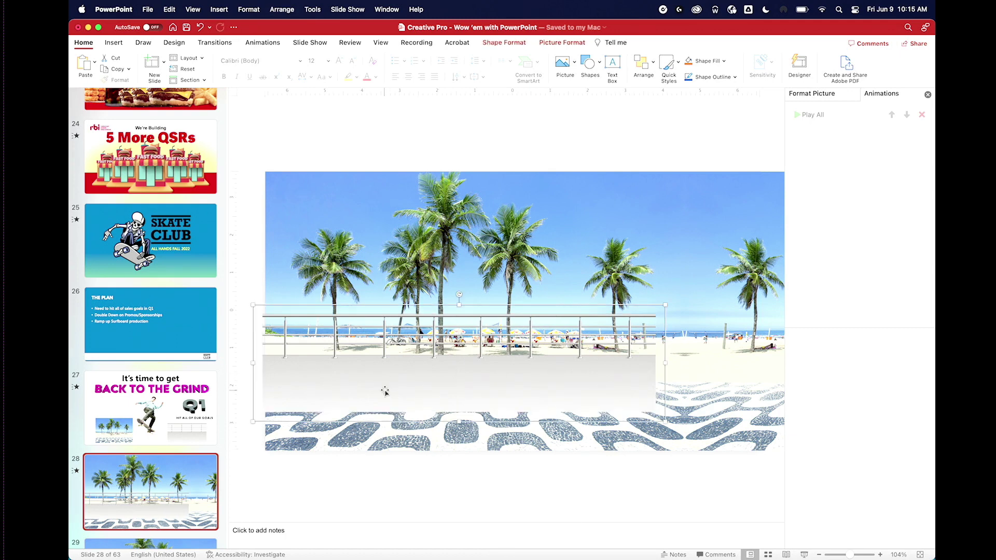
Step: Shift the railing group right and lower it along the bottom edge, then return to slide 27
drag(374, 383, 655, 384)
drag(593, 387, 705, 388)
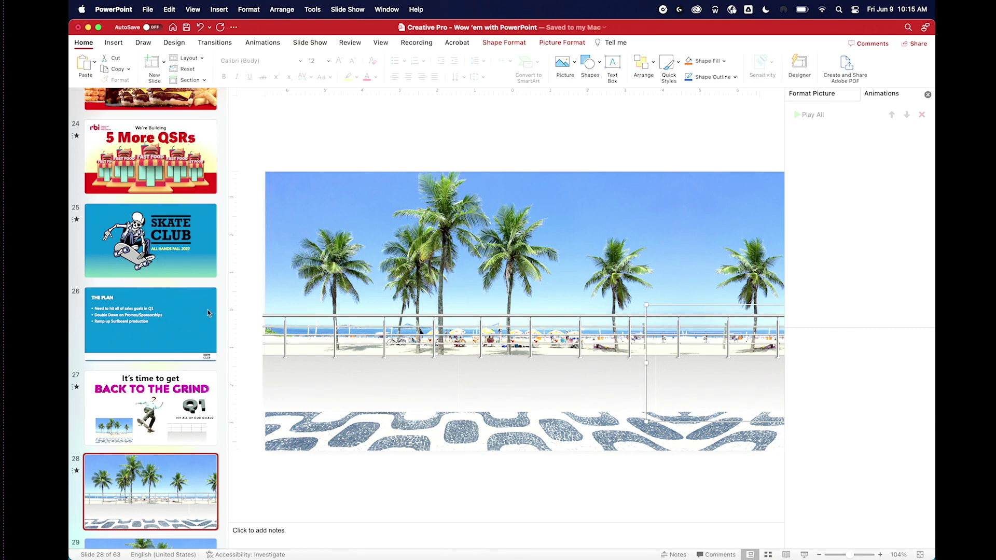
click(405, 392)
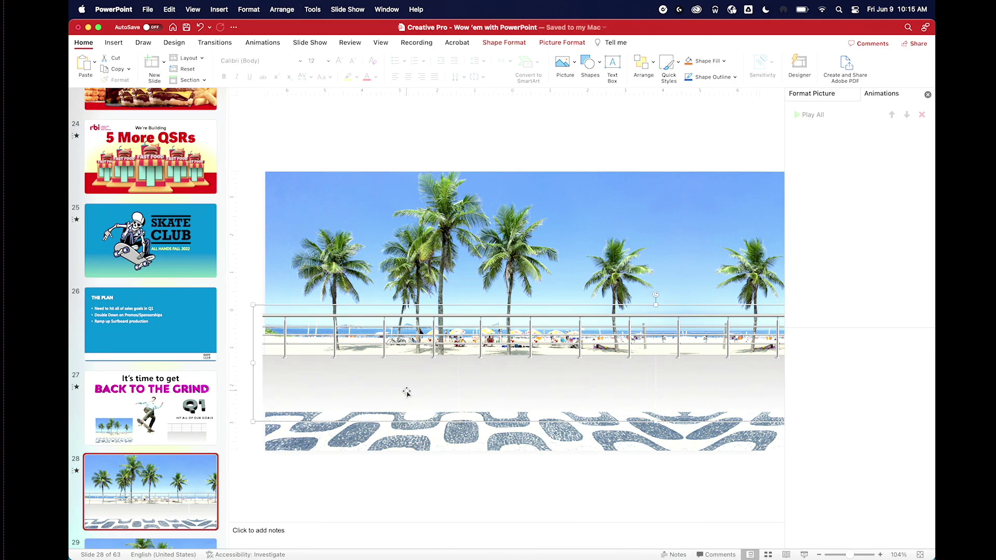
drag(382, 382, 386, 414)
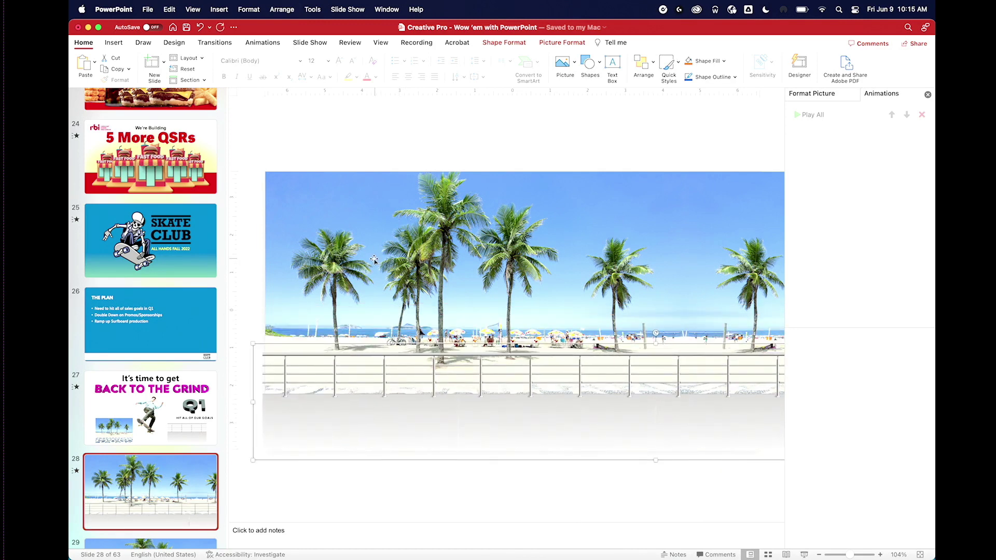
click(166, 403)
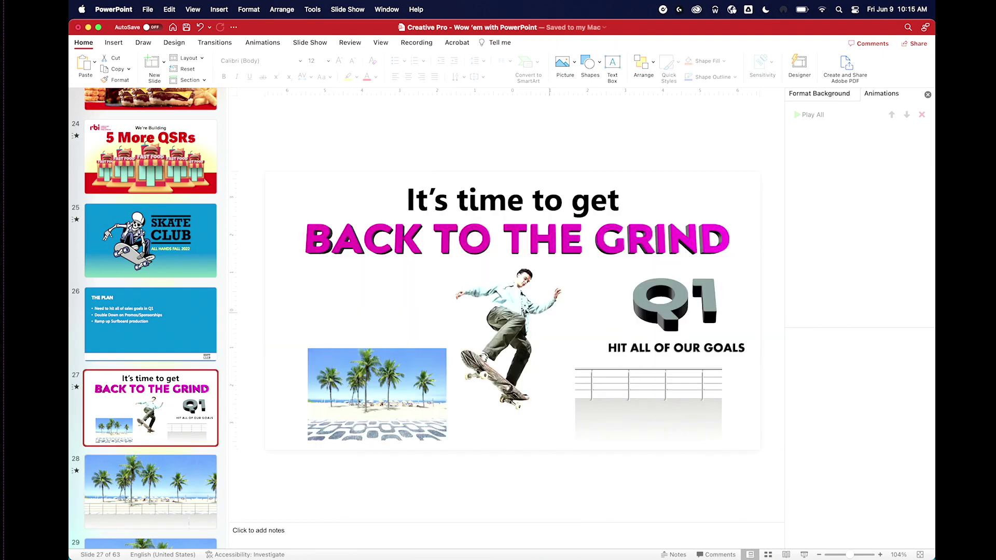
Step: Copy both title text boxes to slide 28 using the destination theme and move them lower
click(521, 235)
shift+click(522, 194)
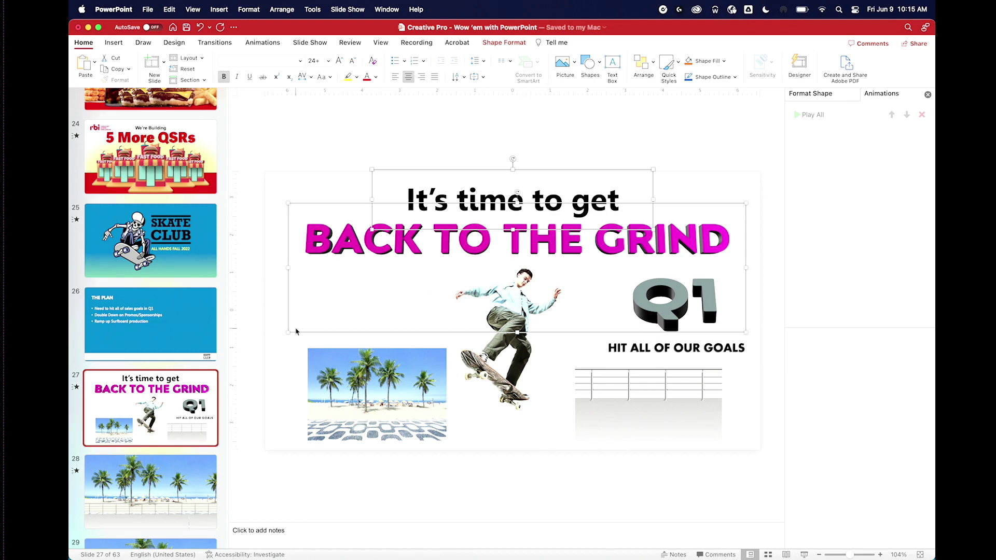
click(139, 482)
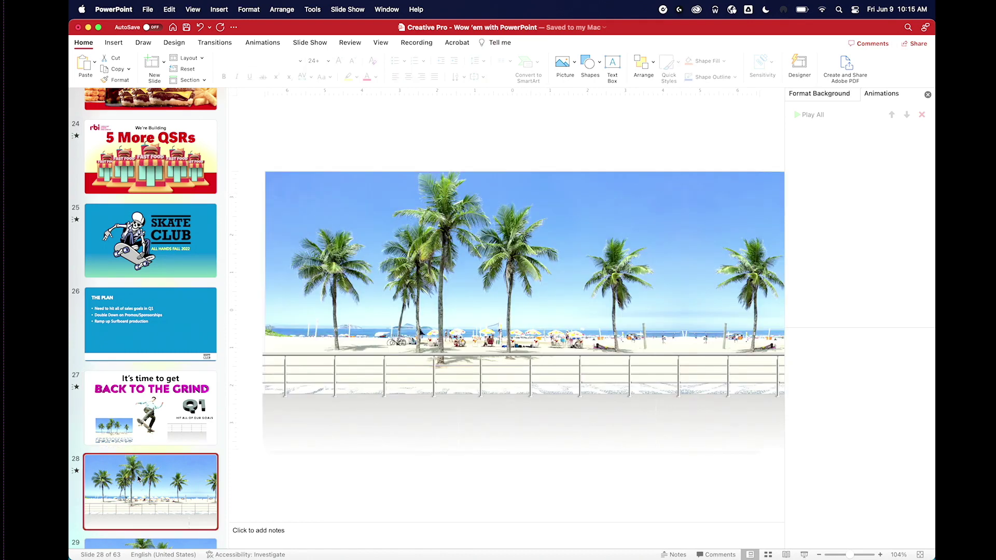
key(super+v)
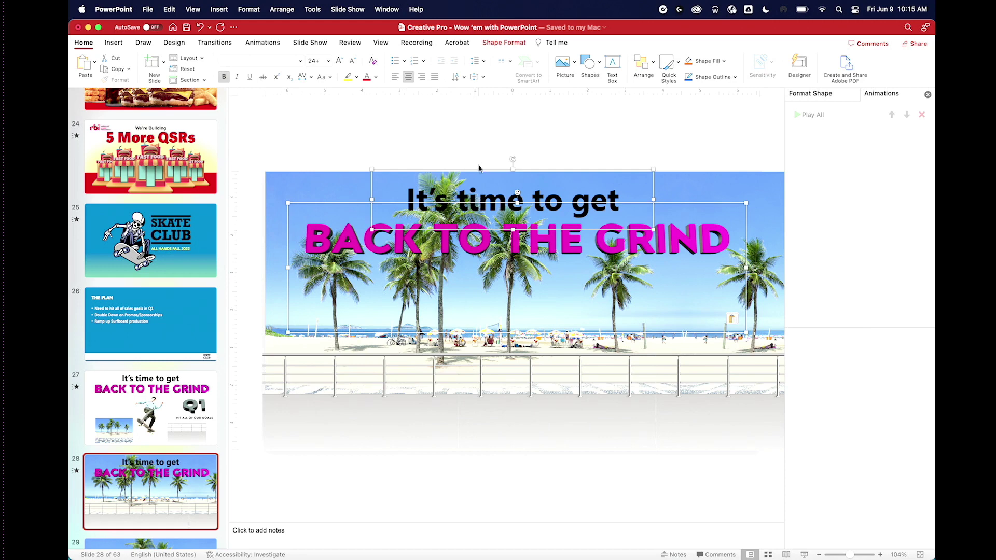
click(731, 318)
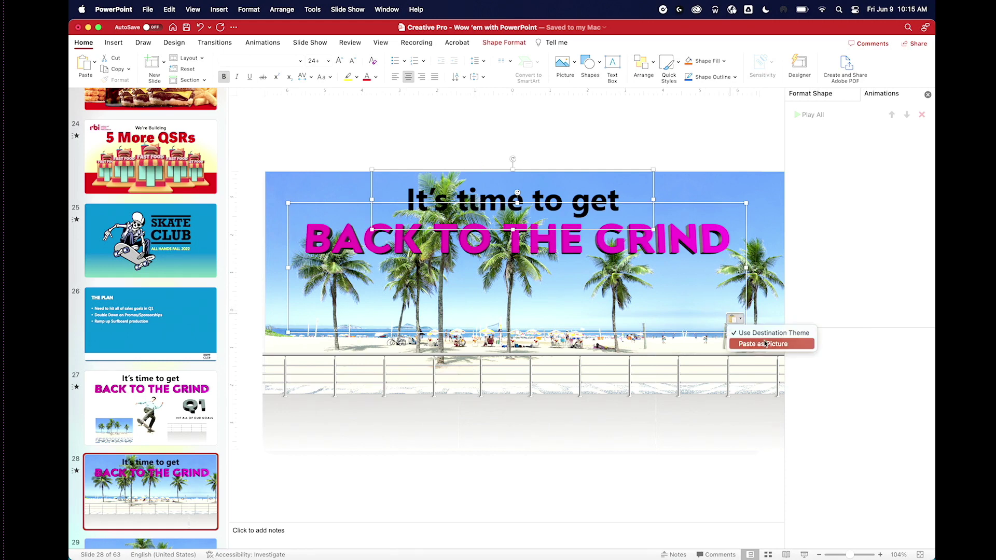
key(Down)
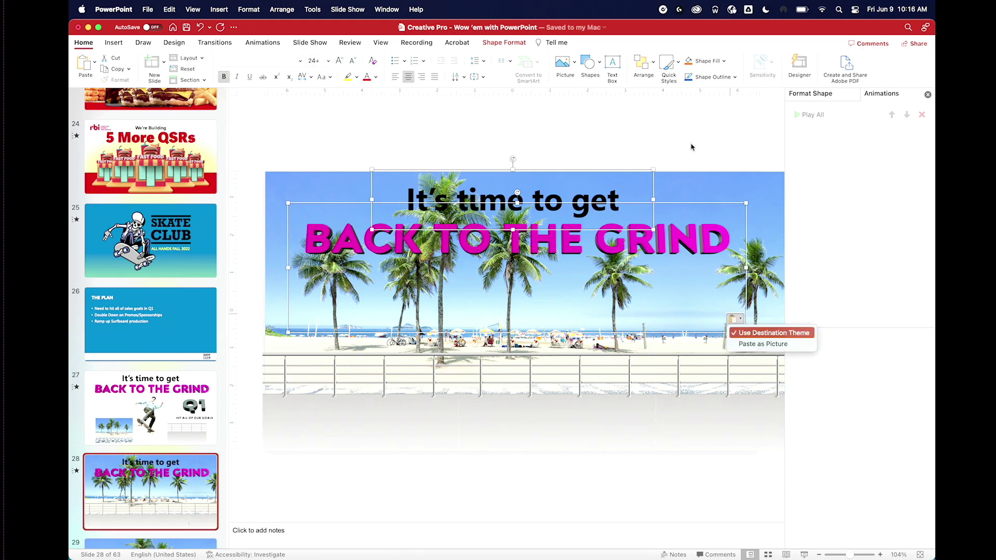
key(Return)
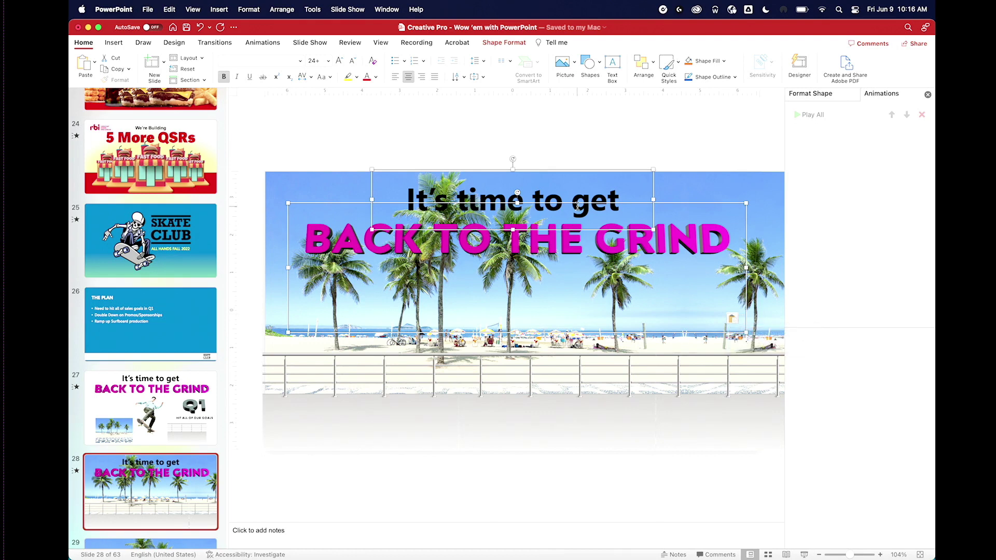
drag(578, 205, 578, 234)
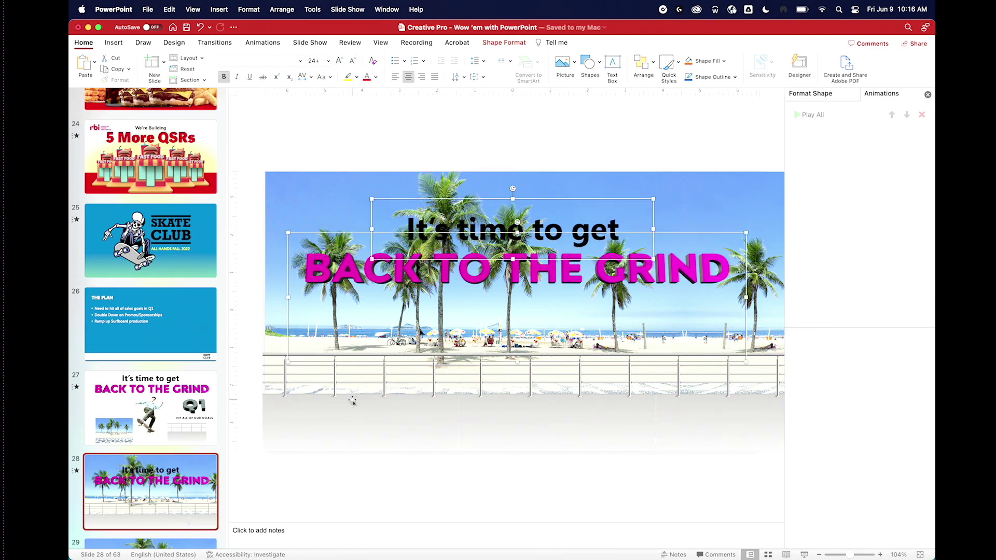
Step: Copy the skateboarder to slide 28's left side and resize it to 2.65 by 3.49 inches
click(166, 410)
click(506, 329)
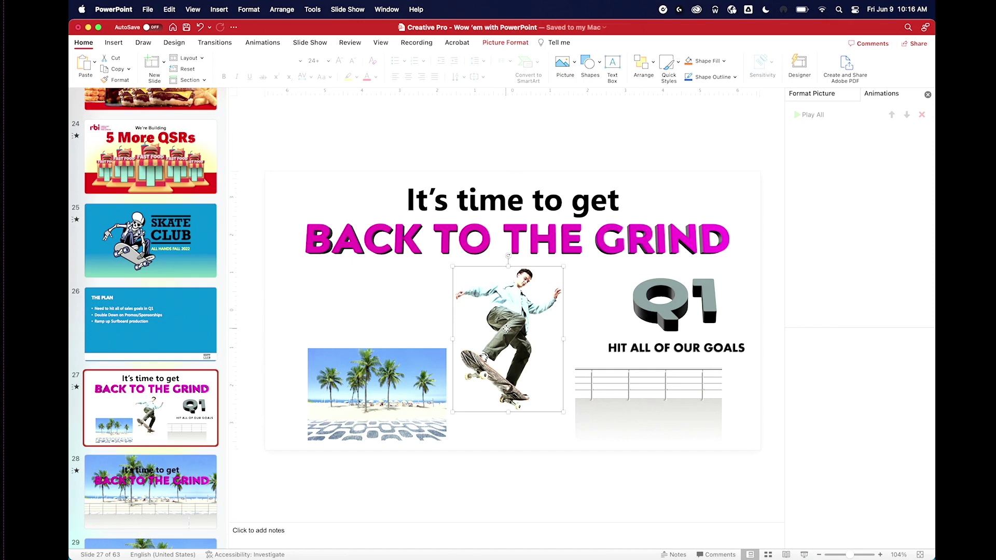
click(139, 484)
key(super+v)
drag(499, 348, 343, 291)
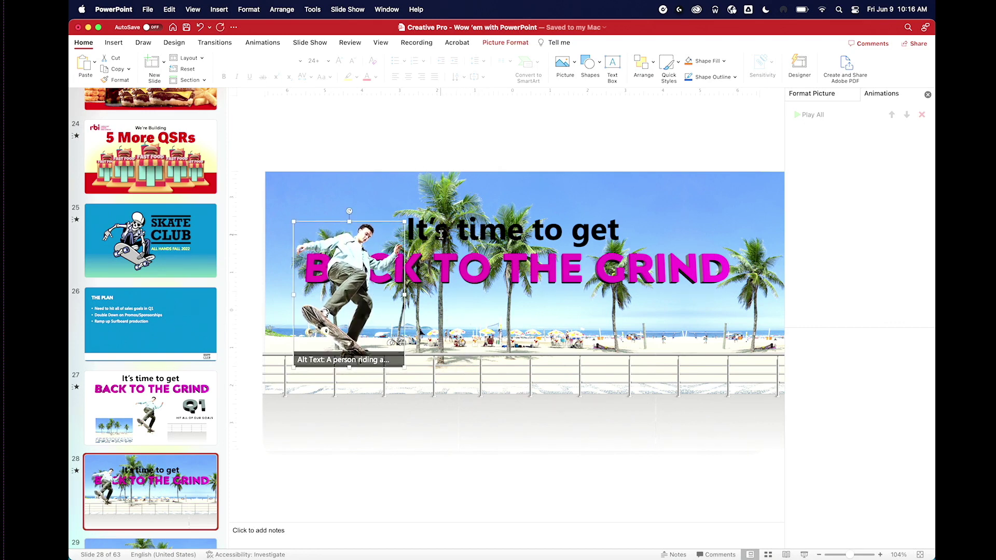
click(414, 155)
drag(353, 343, 353, 339)
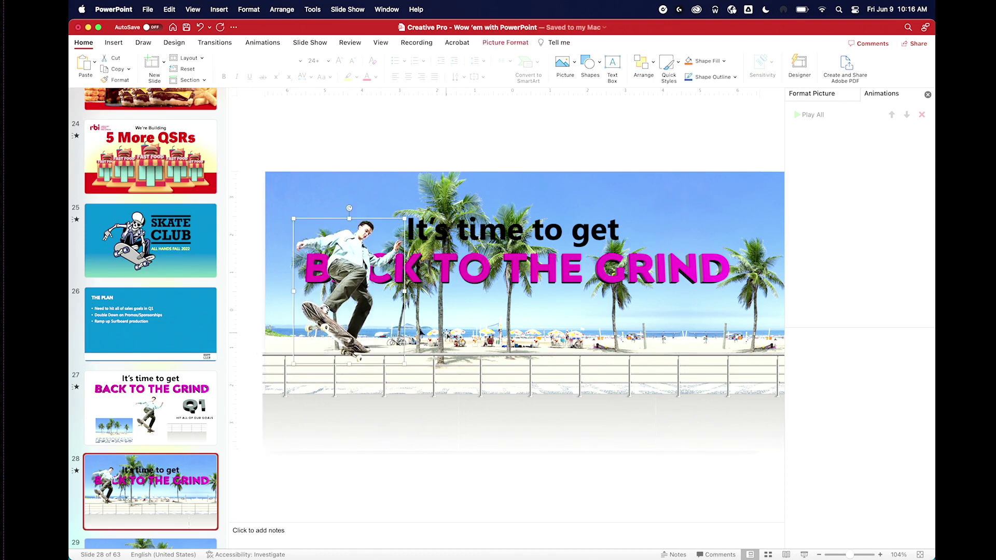
mouse_move(404, 218)
mouse_down()
mouse_move(365, 246)
mouse_move(327, 243)
mouse_move(392, 234)
mouse_up()
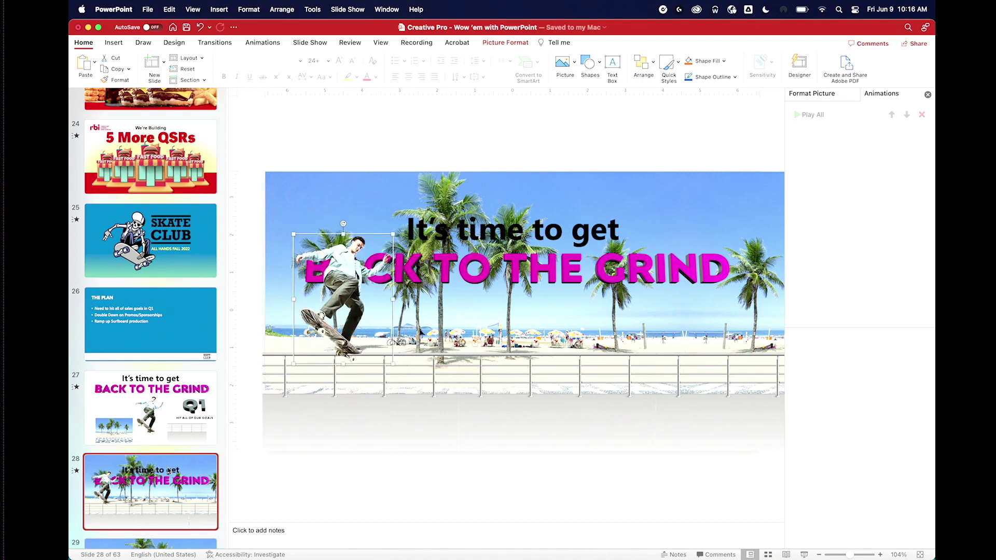
click(174, 495)
Step: Copy the Q1 and 'HIT ALL OF OUR GOALS' objects to slide 28 and zoom out to 46%
click(186, 393)
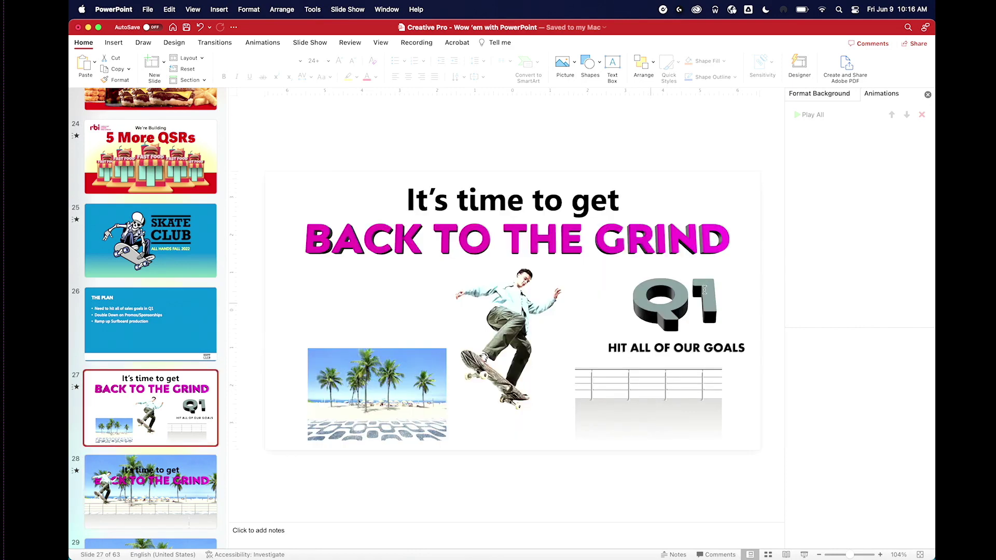
click(722, 354)
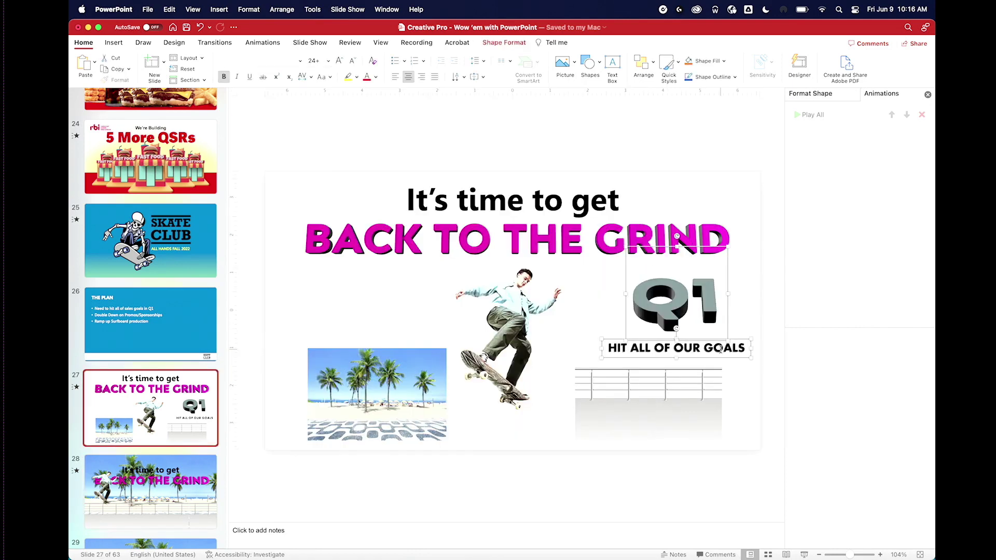
click(196, 486)
key(cmd+v)
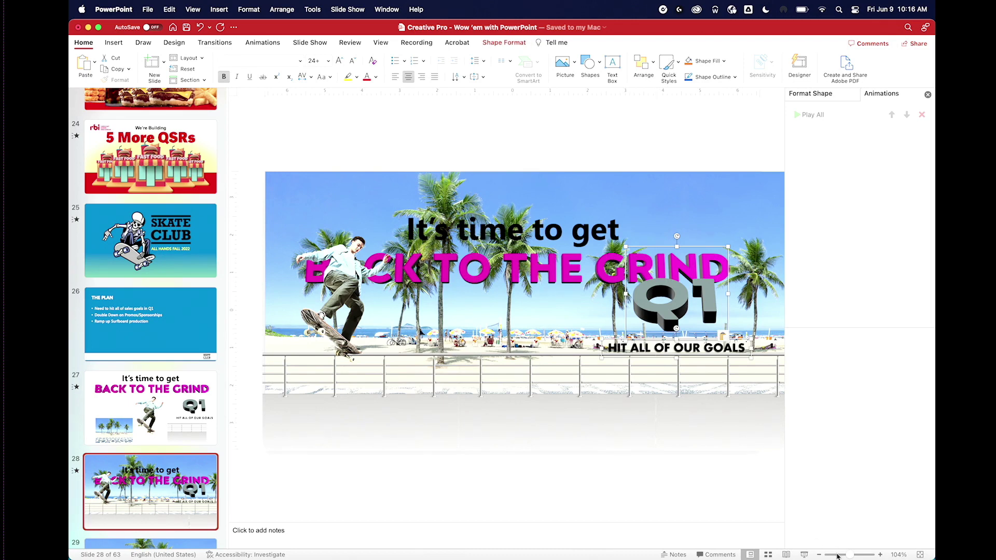
click(837, 556)
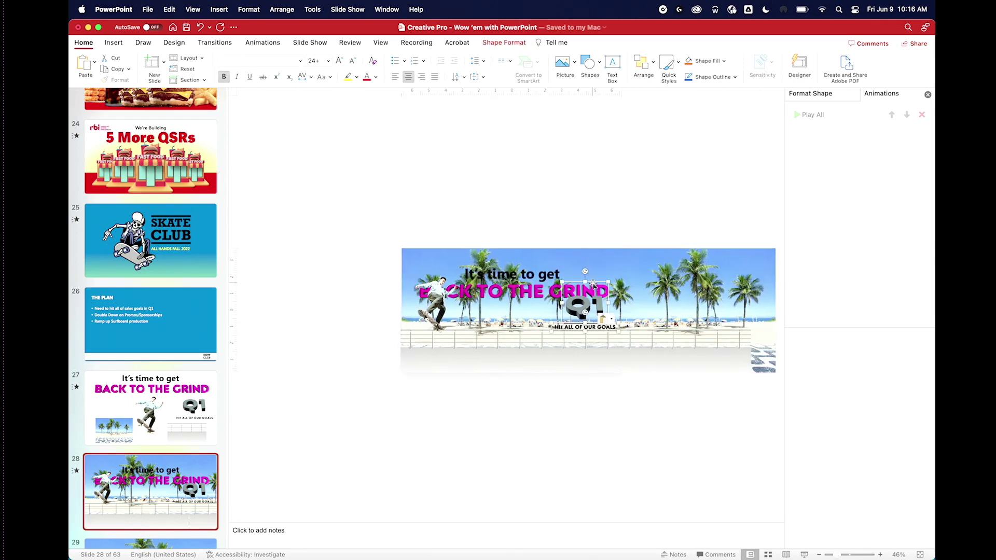
Step: Move the Q1 group to slide 28's right side and duplicate slide 28 as slide 29
drag(592, 282, 704, 279)
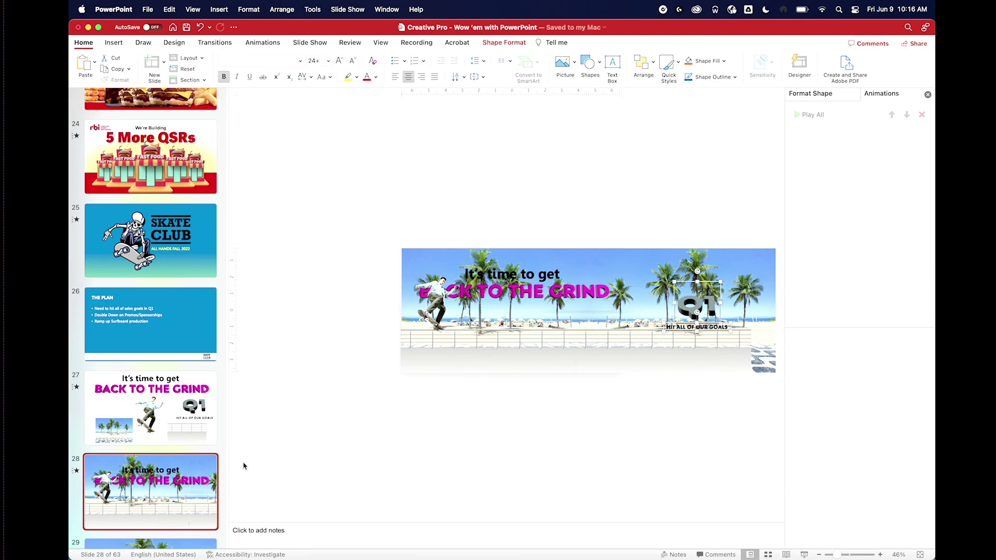
scroll(165, 480, down, 3)
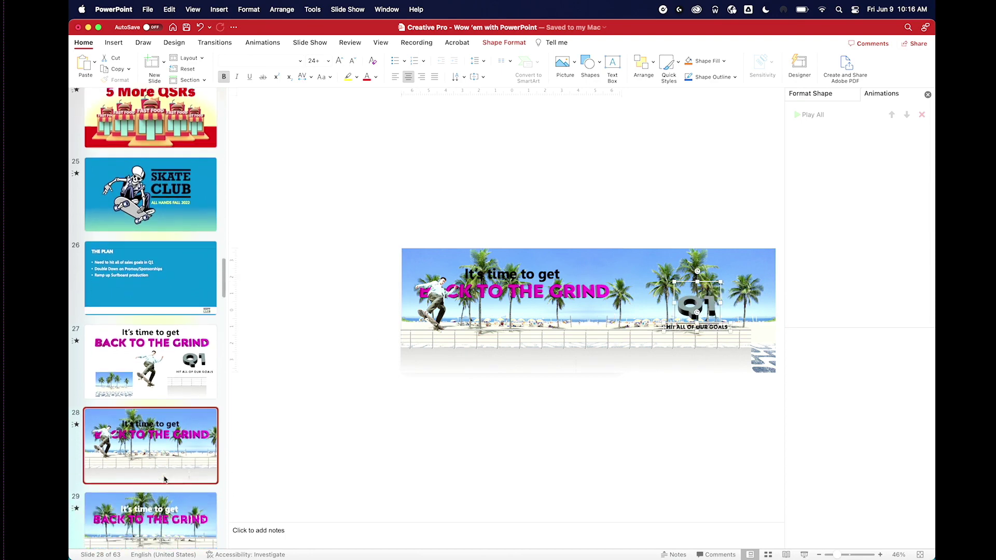
click(181, 426)
key(super+shift+d)
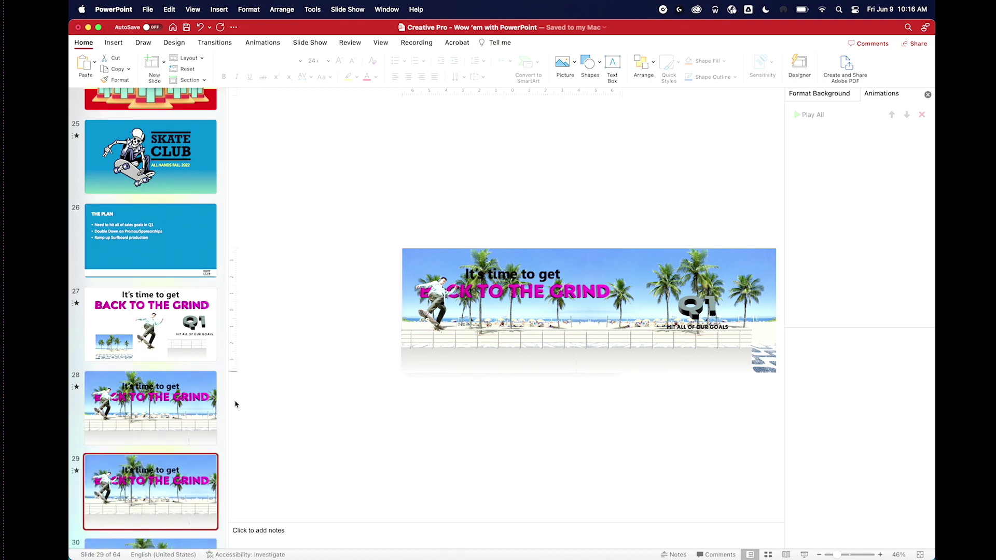
Step: Move slide 28's skateboarder off the left edge and slide 29's skateboarder toward the centre
click(185, 403)
drag(431, 314, 373, 317)
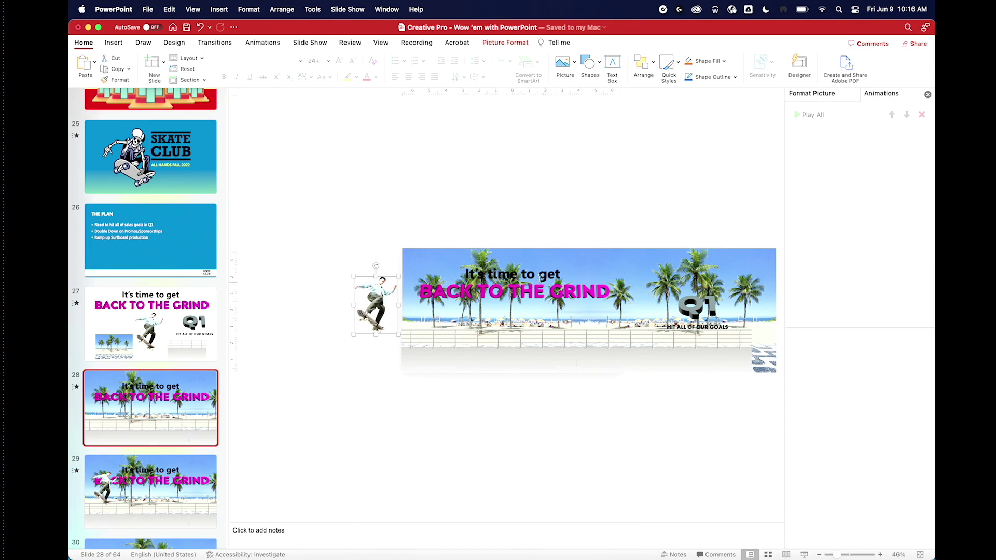
click(151, 495)
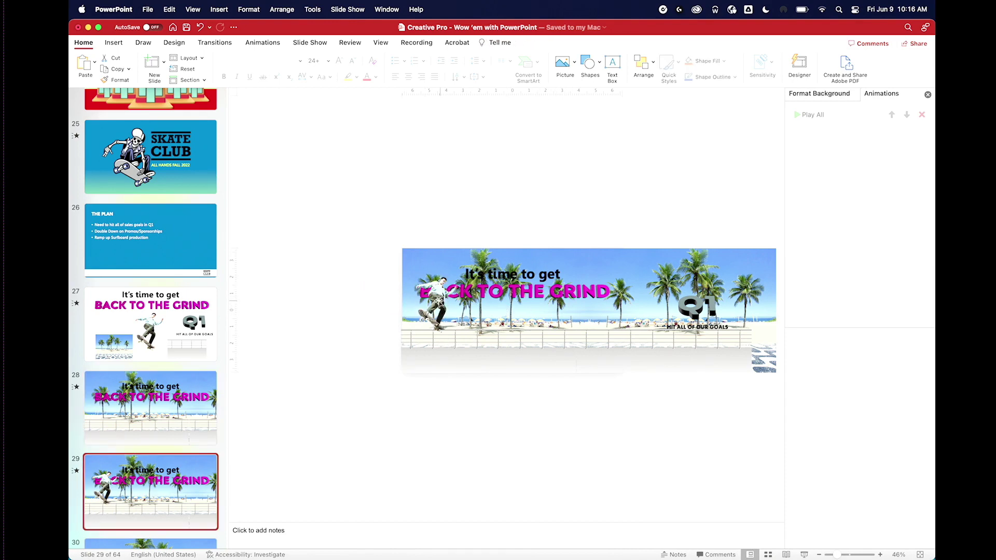
drag(437, 304, 523, 301)
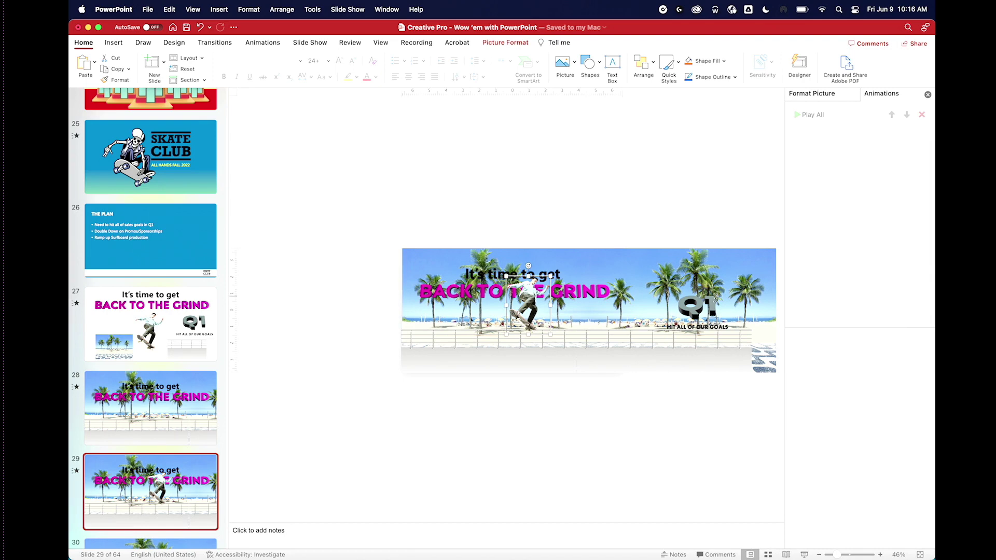
Step: On slide 29, move the Q1 and goals text under the GRIND heading, then zoom to 70%
click(713, 287)
shift+click(721, 328)
drag(712, 285, 601, 288)
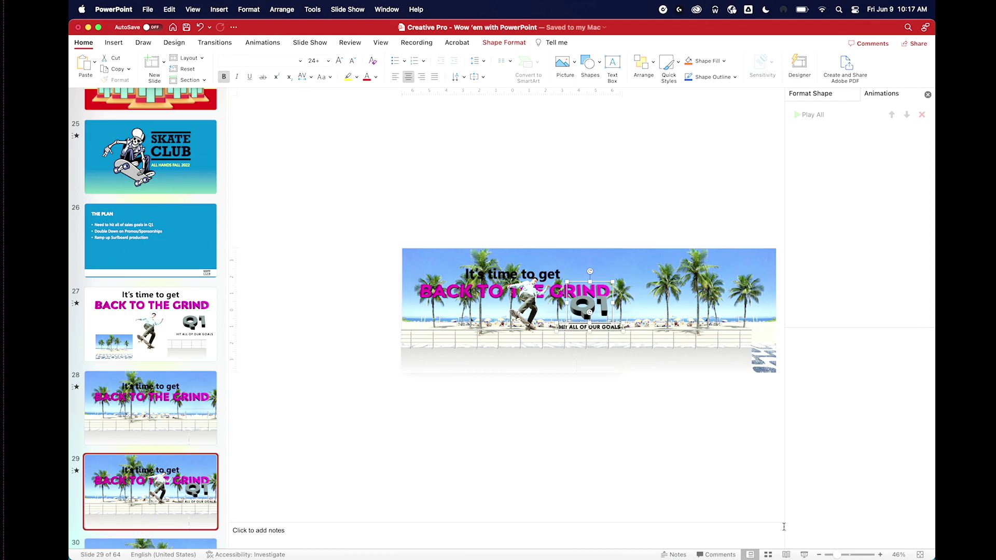
click(837, 555)
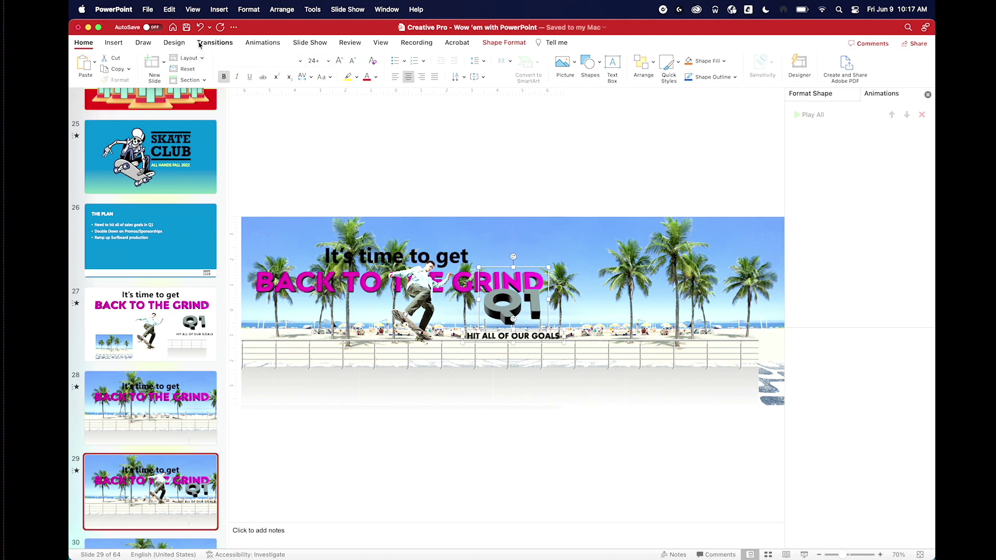
Step: Give slide 29 a 2-second Morph transition, then select the beach picture and railing strip
click(215, 42)
click(181, 66)
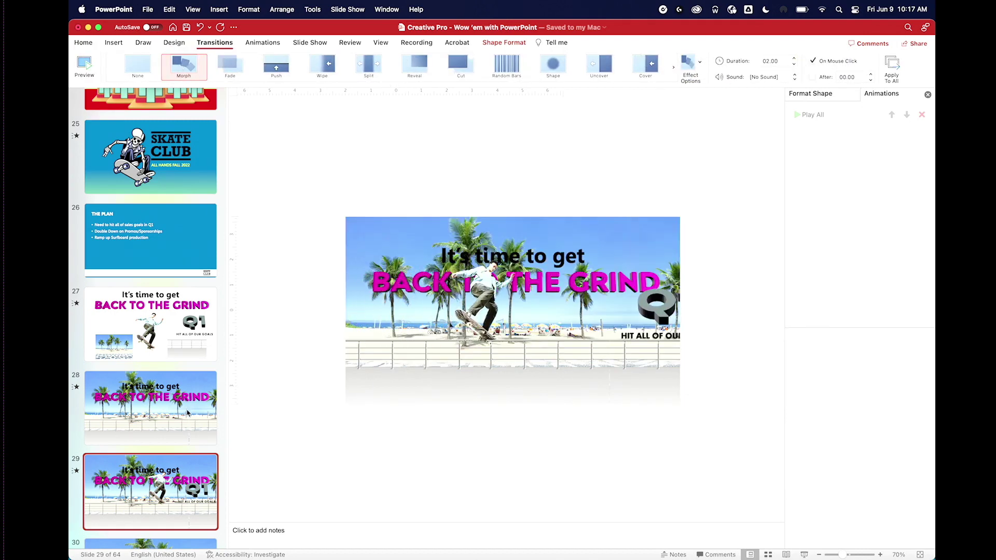
click(162, 468)
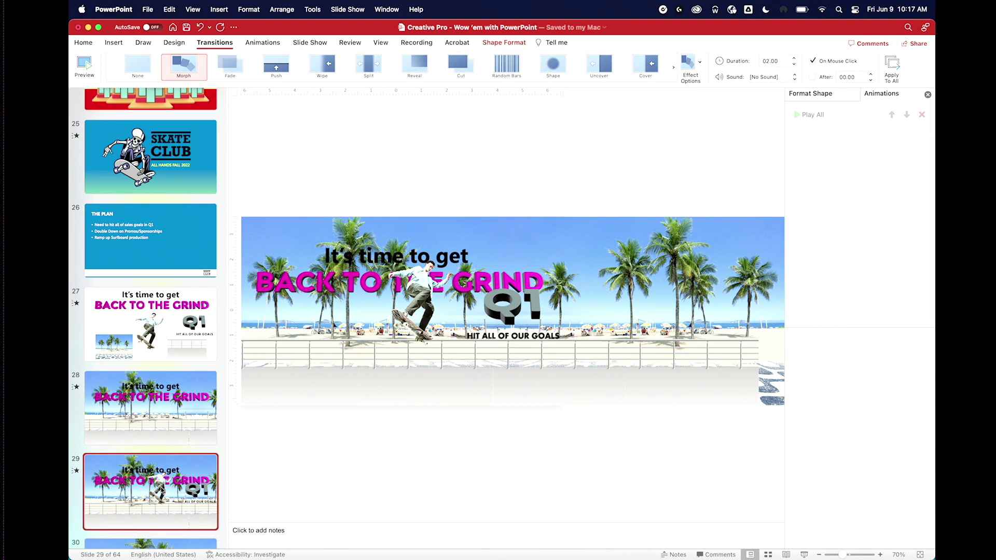
click(570, 234)
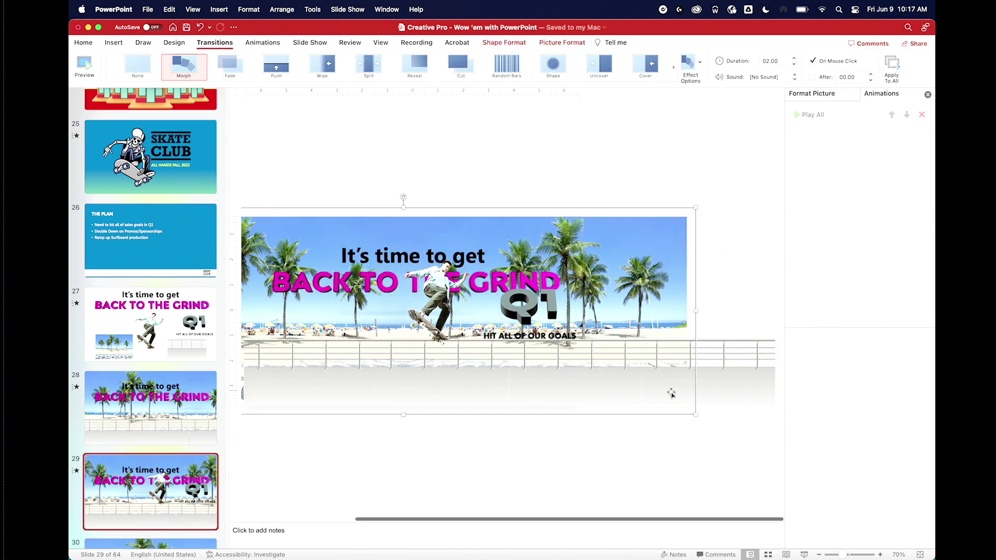
click(640, 396)
scroll(640, 396, left, 3)
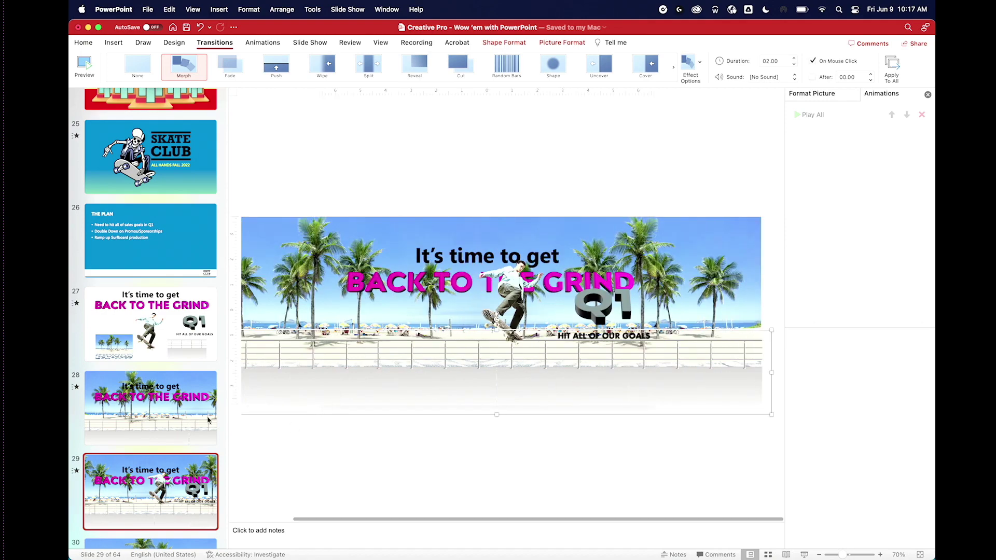